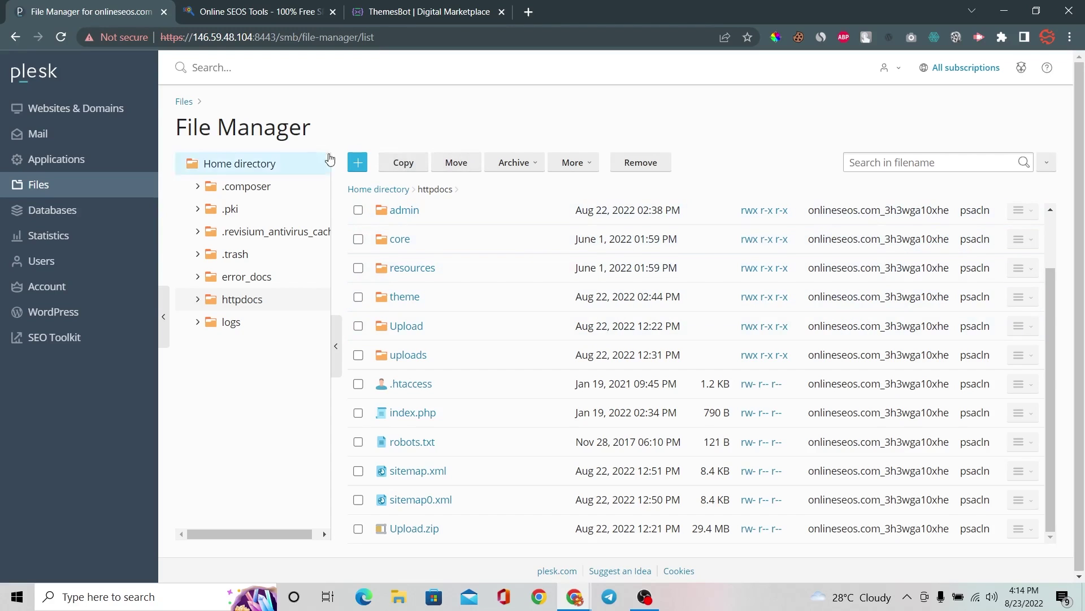
# Search the ThemesBot marketplace for 'atoz' to find the AtoZ SEO Tools Theme v1.0.
pyautogui.click(411, 12)
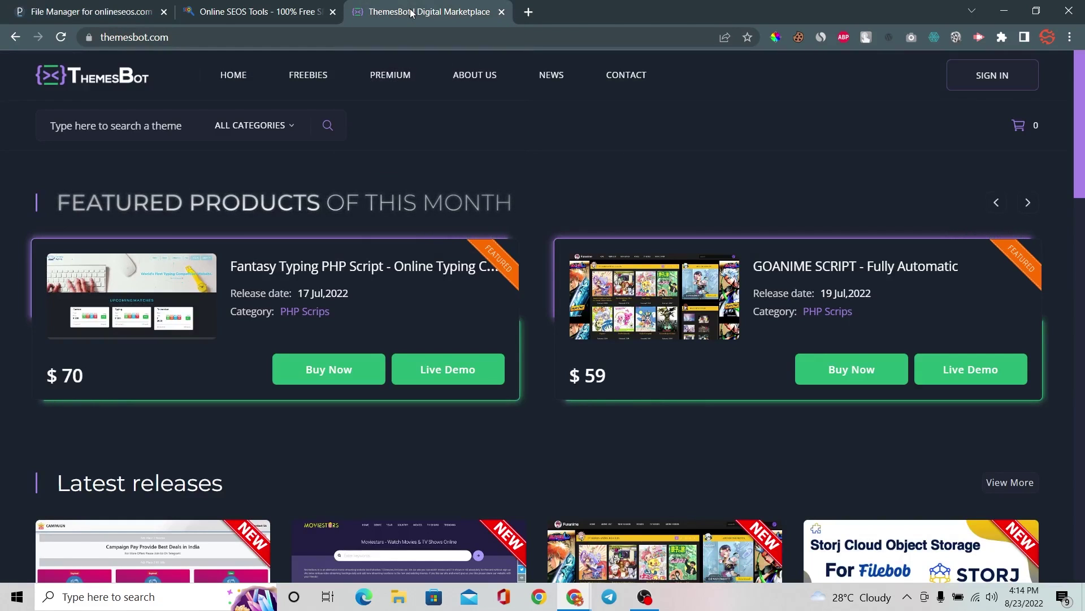
pyautogui.click(89, 124)
pyautogui.write('at')
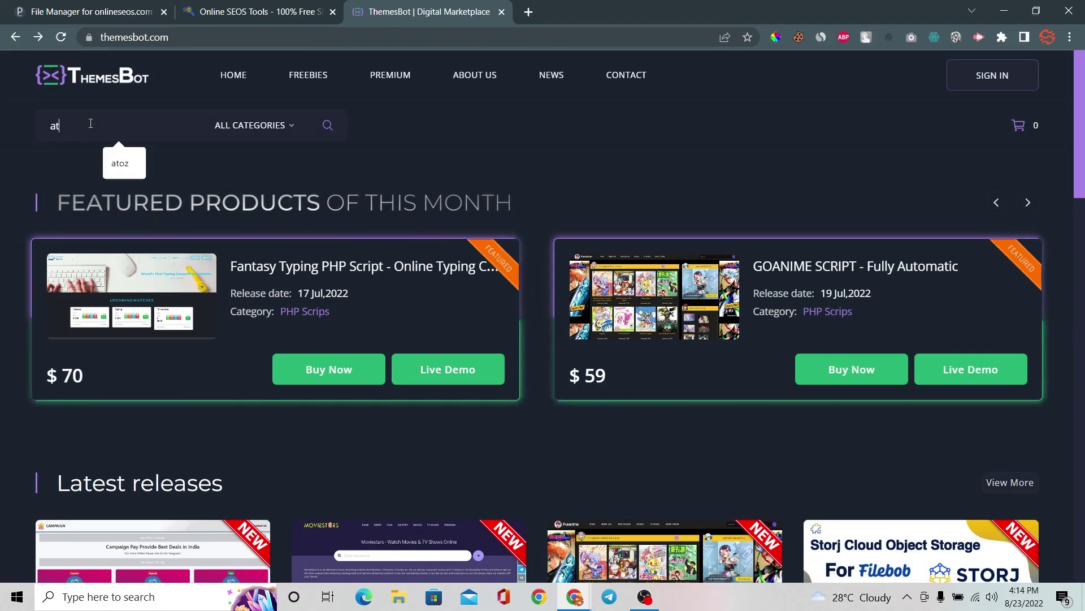
pyautogui.write('oz')
pyautogui.press('Return')
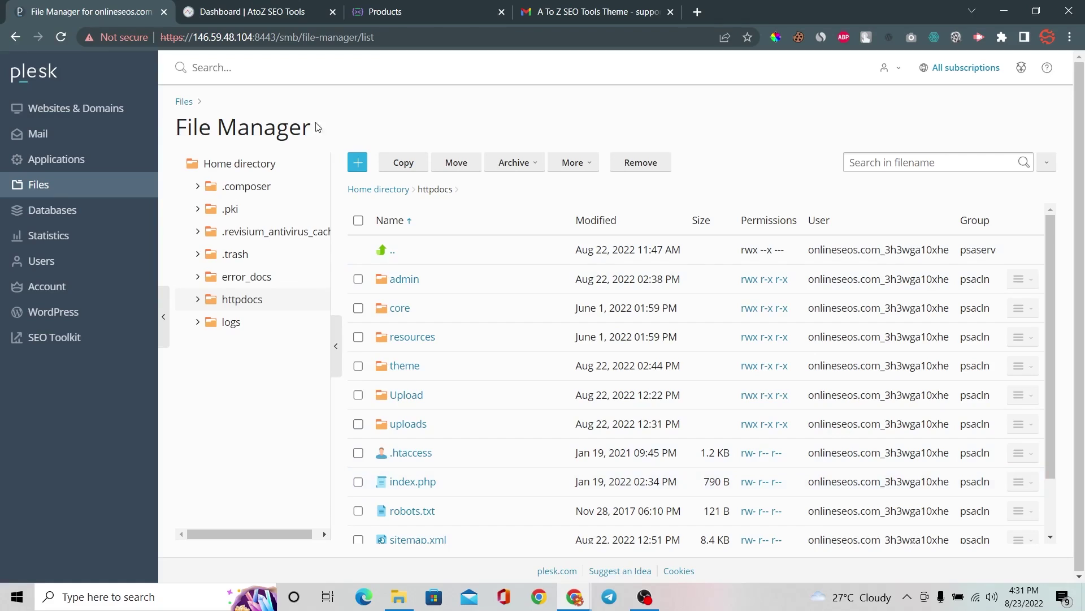
# Clone Default Theme as 'Default New Theme' with directory 'defaultnewtheme'.
pyautogui.click(247, 17)
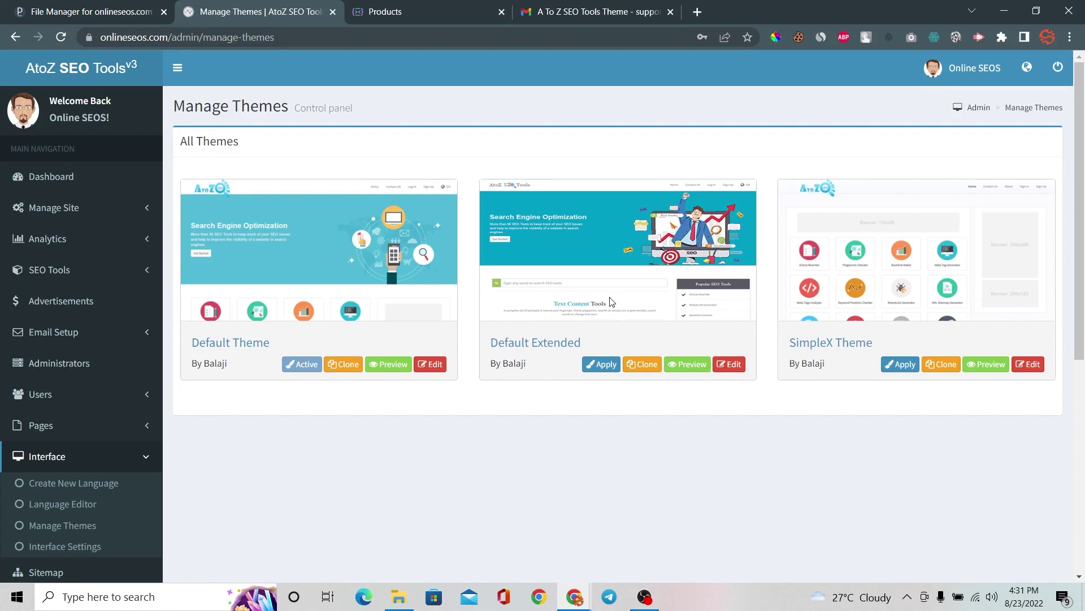
pyautogui.click(350, 365)
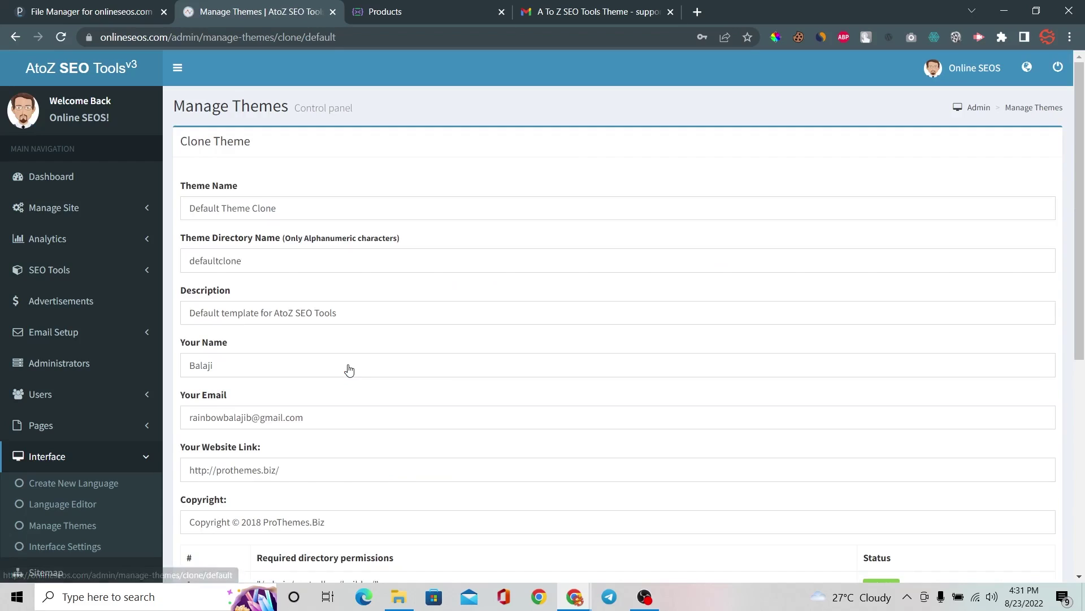
pyautogui.write('Default New Theme')
pyautogui.press('Tab')
pyautogui.write('defaultnewtheme')
pyautogui.press('Tab')
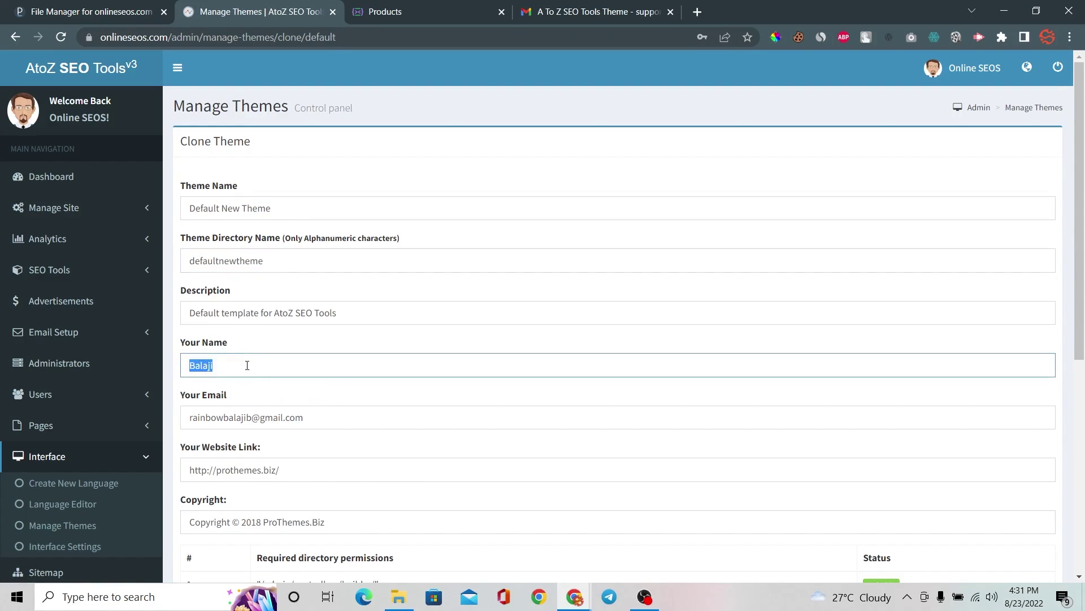
pyautogui.scroll(-5, 225, 300)
pyautogui.click(225, 300)
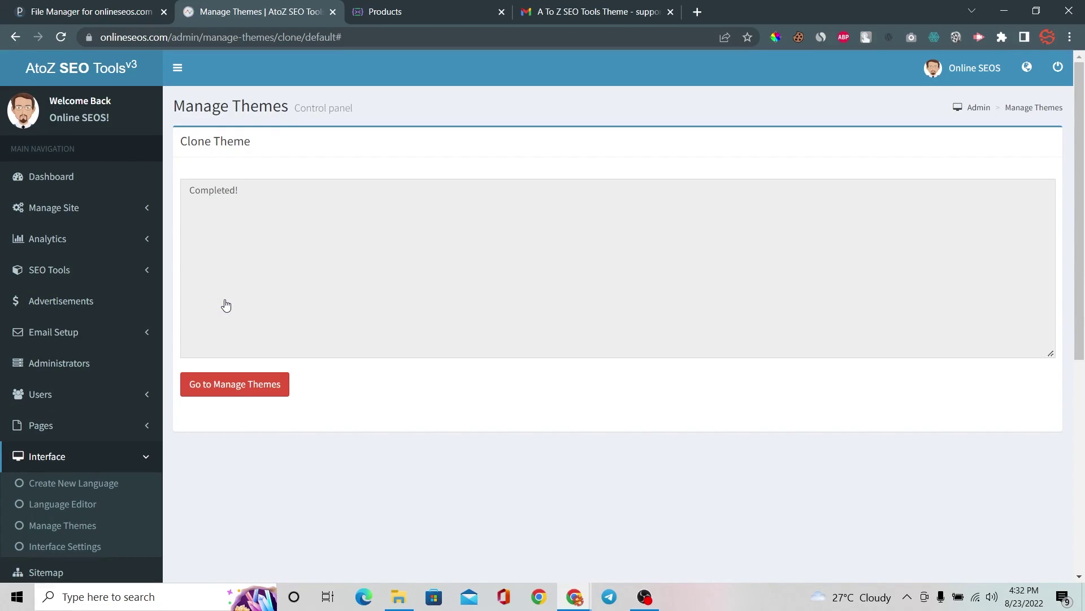
pyautogui.click(73, 11)
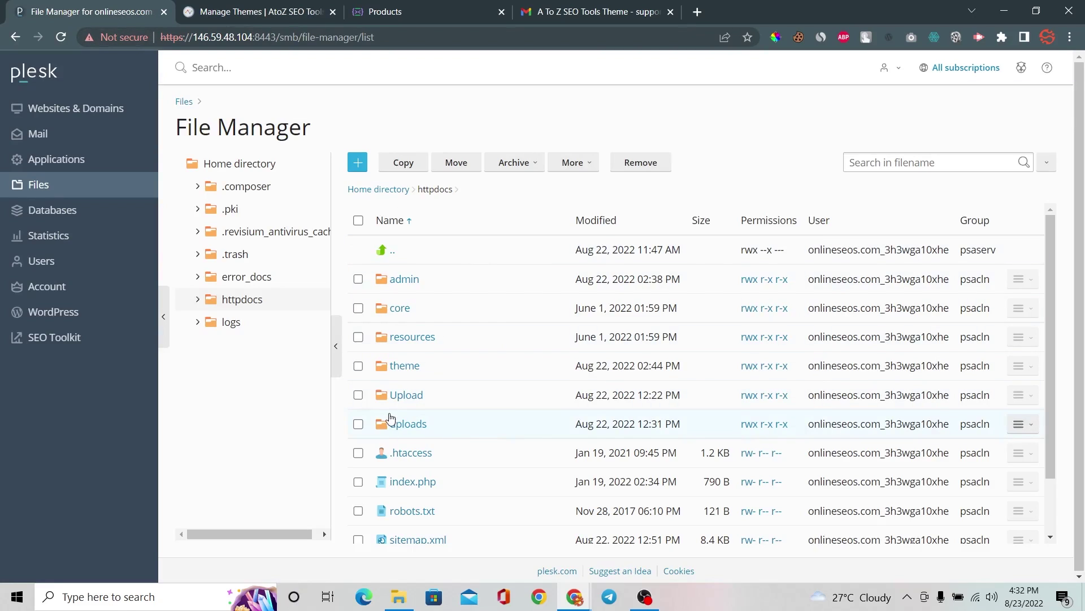
# Delete all files and folders in theme/defaultnewtheme except themeDetails.xml.
pyautogui.click(403, 365)
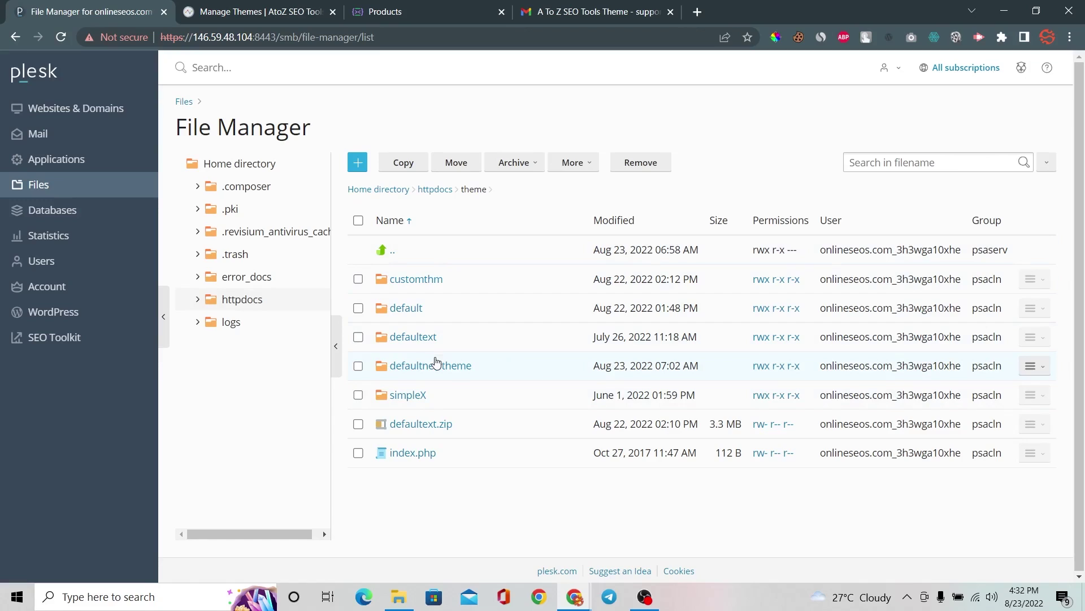
pyautogui.click(411, 371)
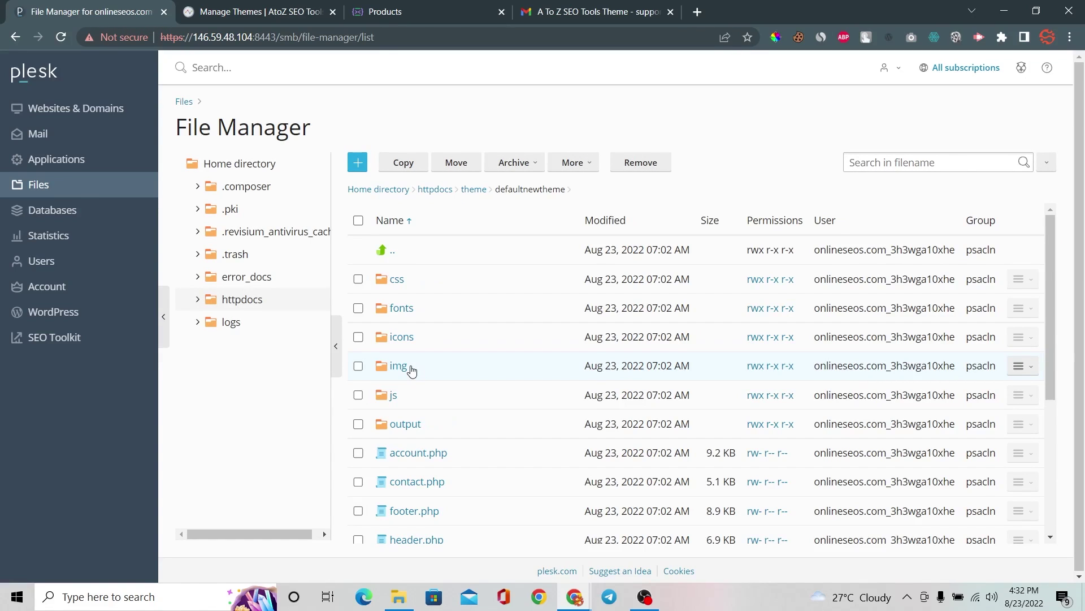
pyautogui.click(359, 220)
pyautogui.scroll(-1, 425, 294)
pyautogui.scroll(-5, 425, 294)
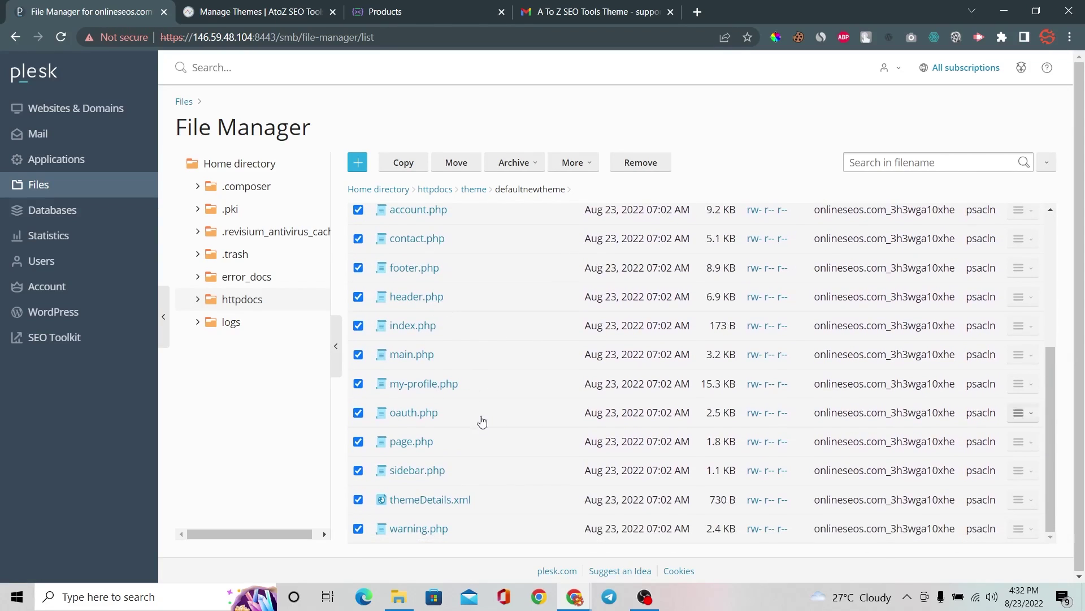
pyautogui.click(358, 500)
pyautogui.click(640, 162)
pyautogui.click(484, 365)
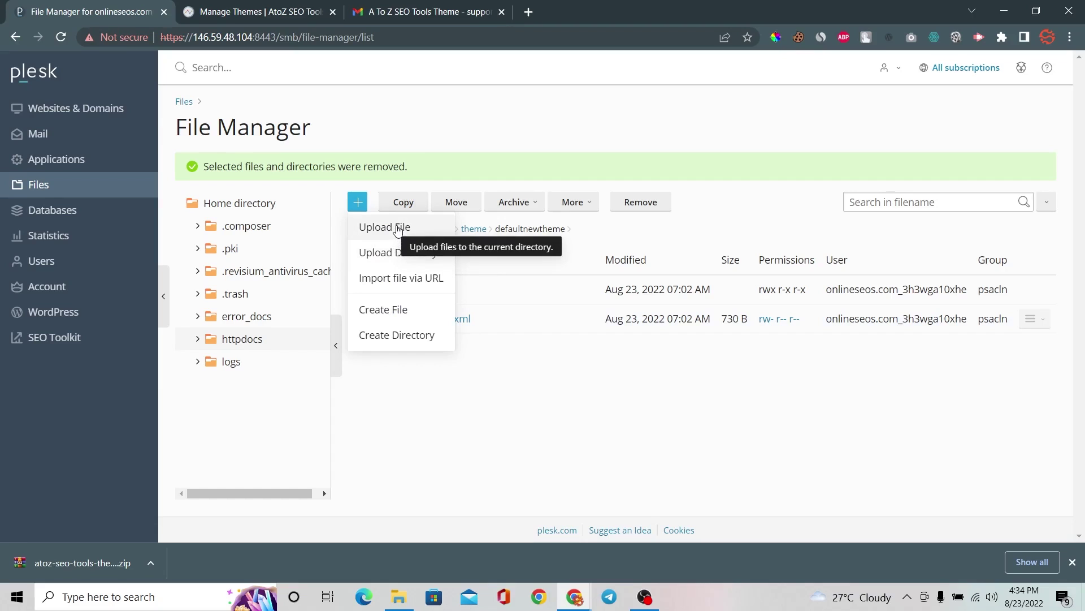
pyautogui.scroll(2, 68, 145)
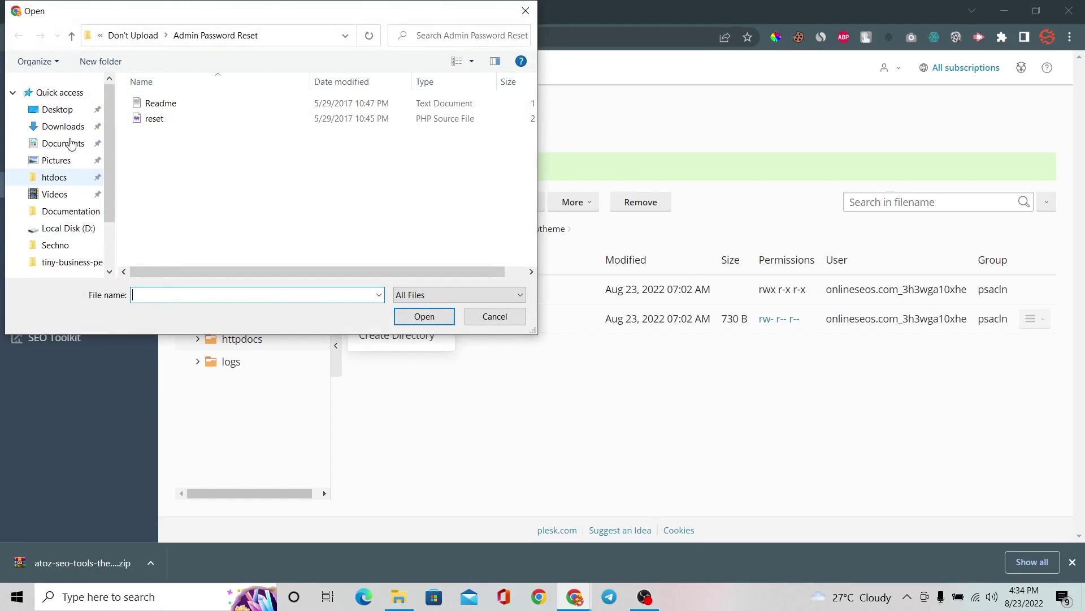
# Upload atoz-seo-tools-theme-v1-0.zip from Downloads into the defaultnewtheme folder.
pyautogui.click(64, 127)
pyautogui.click(149, 148)
pyautogui.click(424, 316)
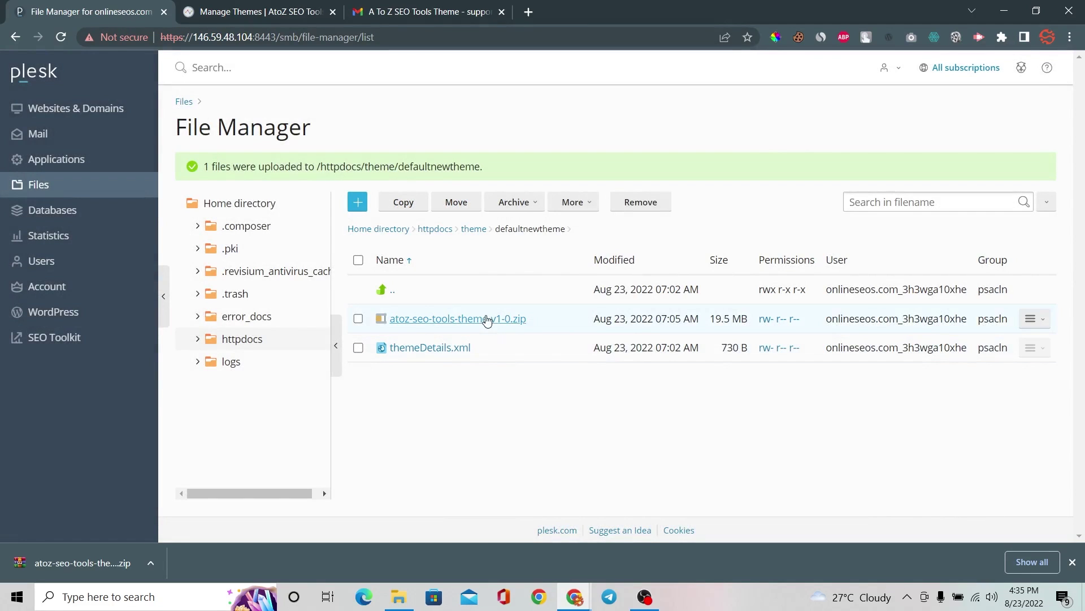
# Extract the uploaded theme zip's files into defaultnewtheme.
pyautogui.rightClick(487, 318)
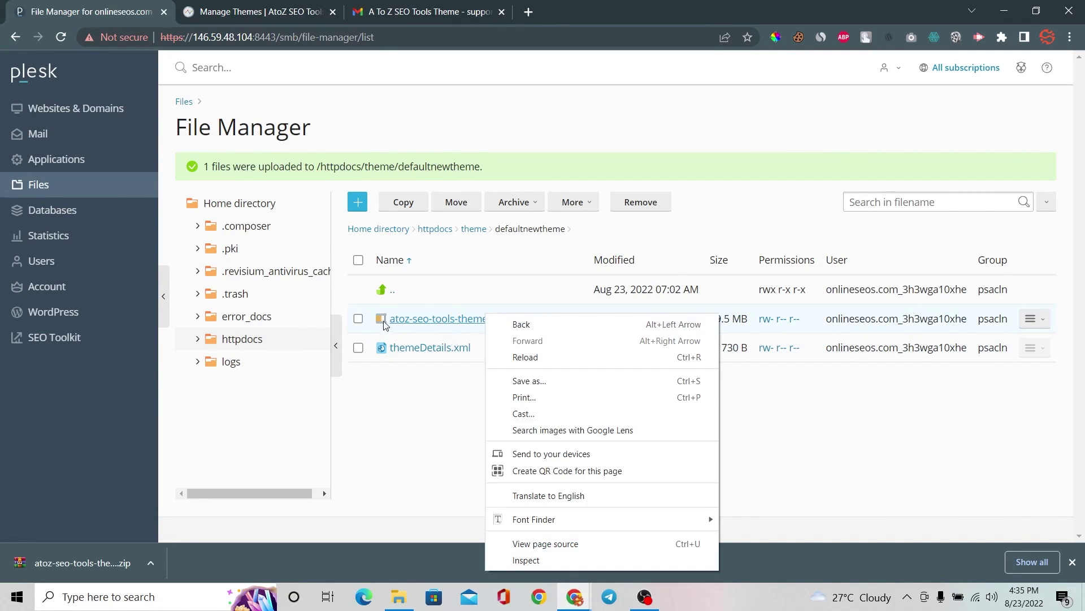
pyautogui.click(360, 320)
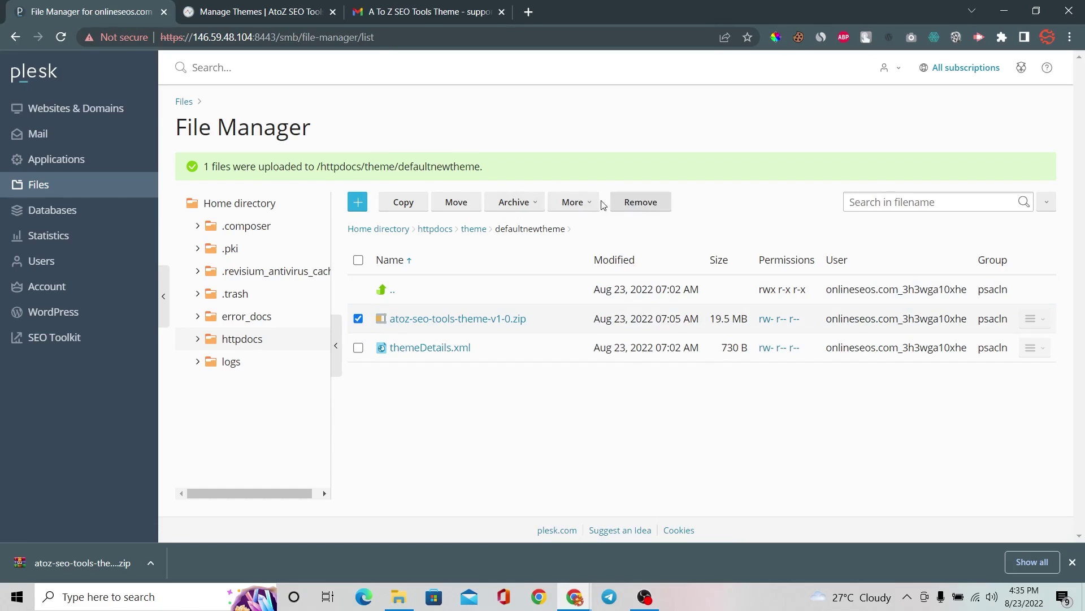
pyautogui.click(516, 203)
pyautogui.click(523, 227)
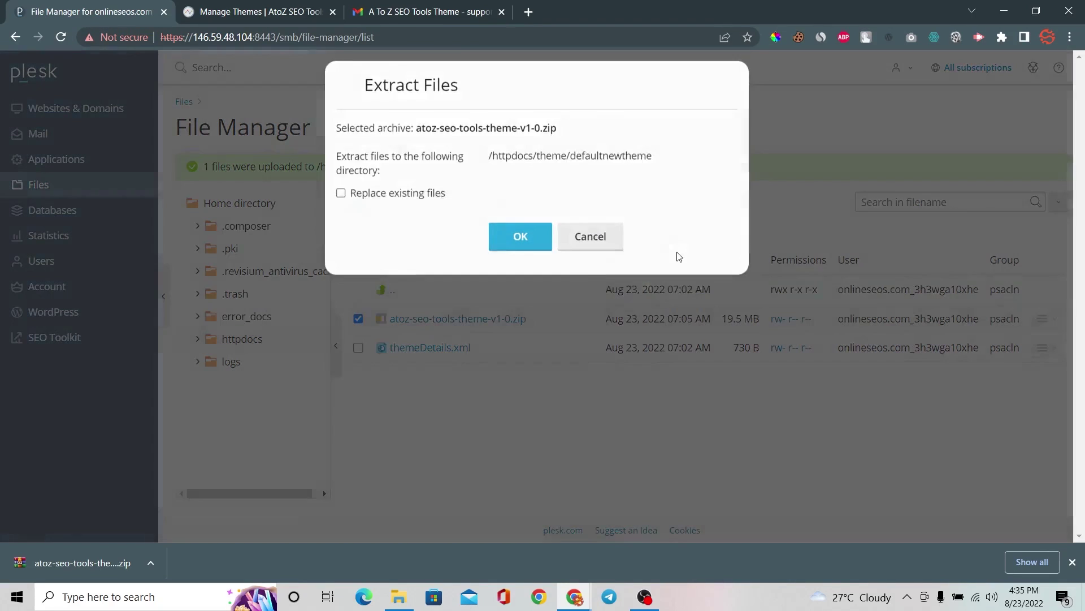
pyautogui.click(517, 241)
pyautogui.scroll(-2, 432, 403)
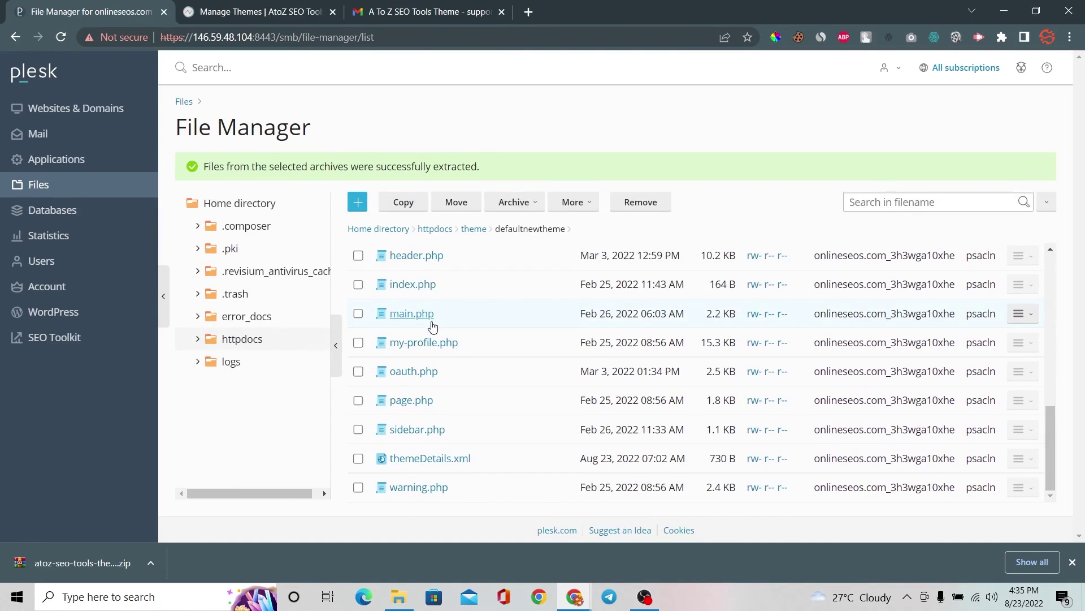
pyautogui.scroll(2, 452, 392)
pyautogui.scroll(3, 451, 392)
pyautogui.scroll(1, 450, 371)
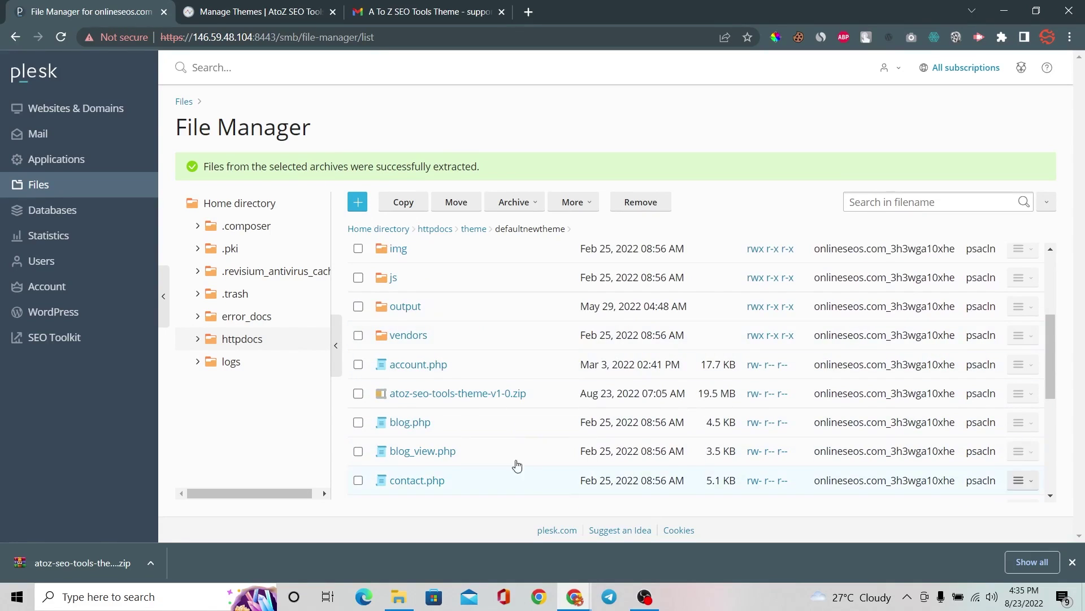
pyautogui.scroll(3, 514, 461)
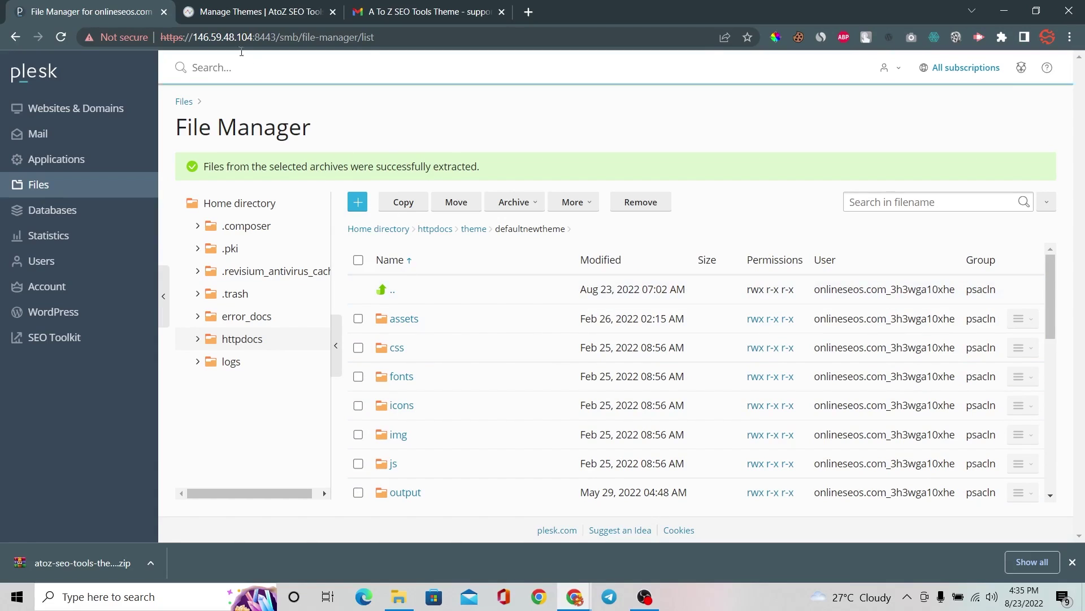
pyautogui.click(228, 5)
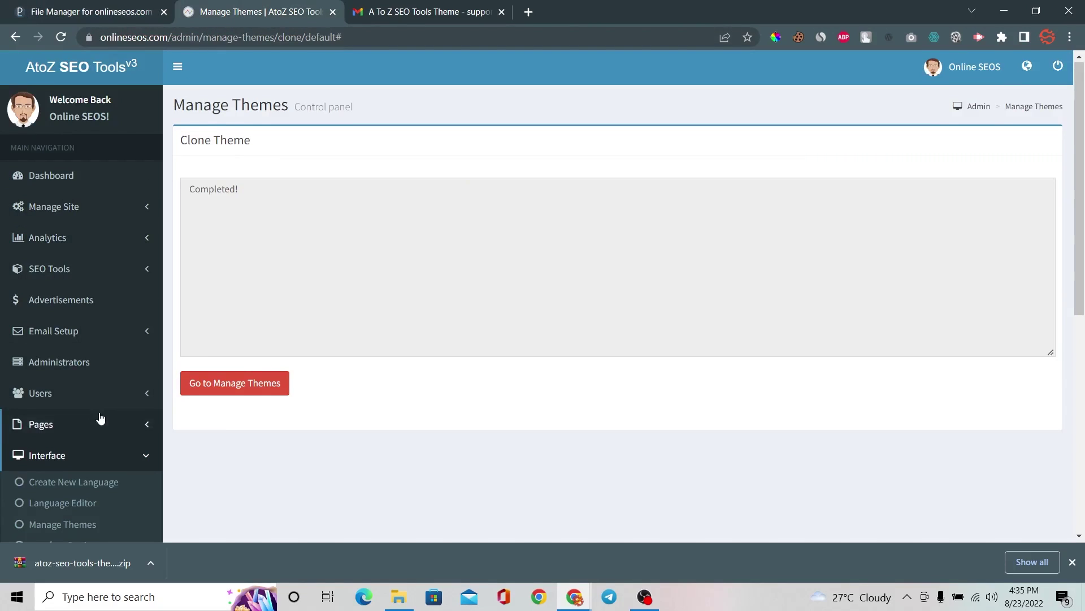
pyautogui.scroll(-1, 97, 417)
# Apply Default New Theme in Manage Themes and confirm it as the default template.
pyautogui.click(83, 465)
pyautogui.scroll(-2, 79, 468)
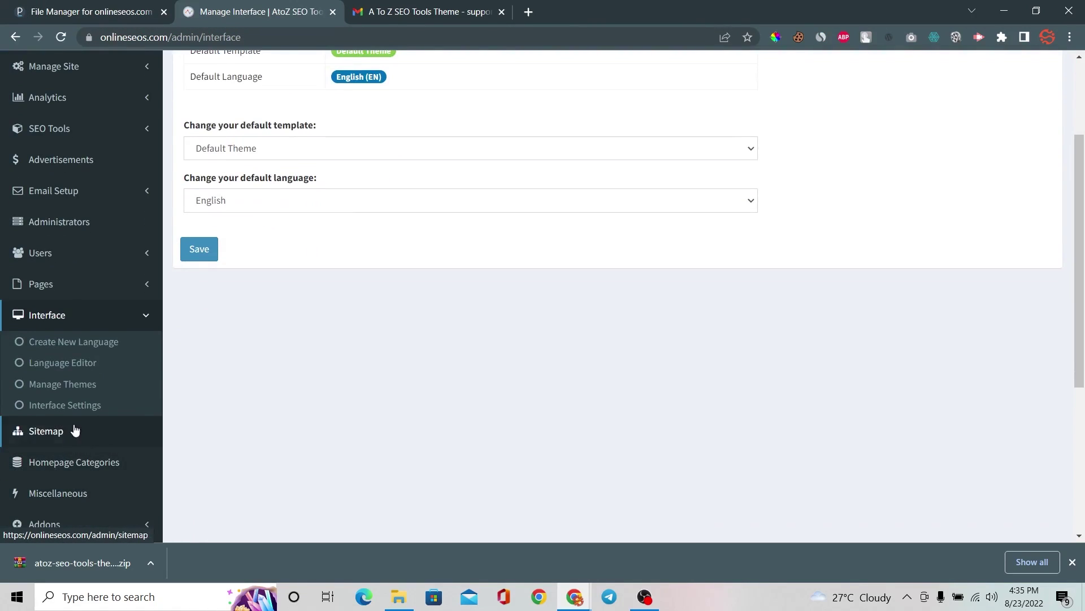
pyautogui.click(63, 383)
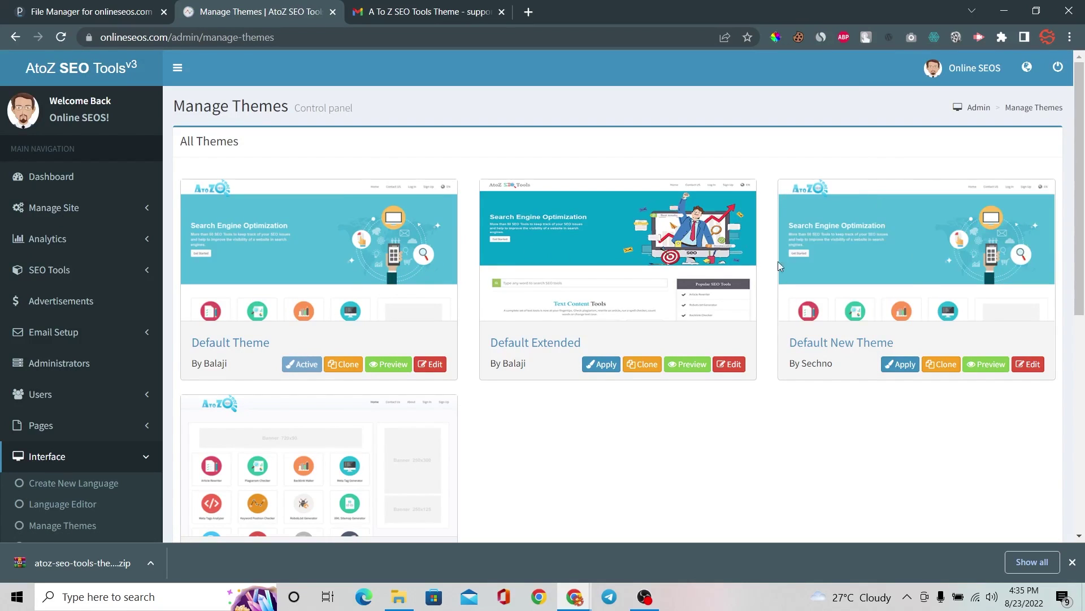
pyautogui.click(900, 364)
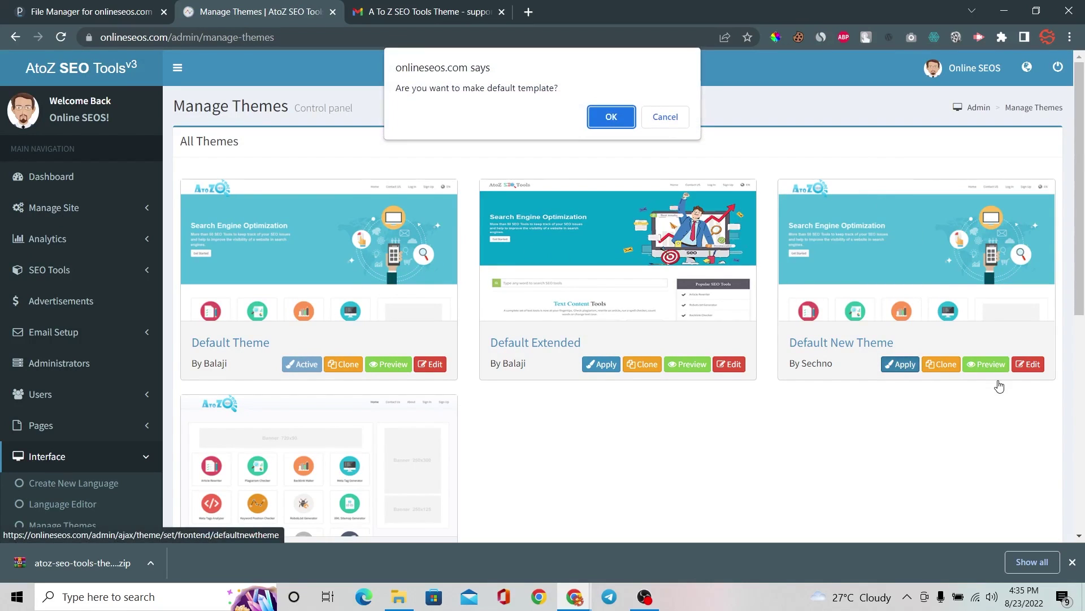
pyautogui.click(615, 111)
pyautogui.scroll(-2, 666, 180)
pyautogui.scroll(-2, 667, 180)
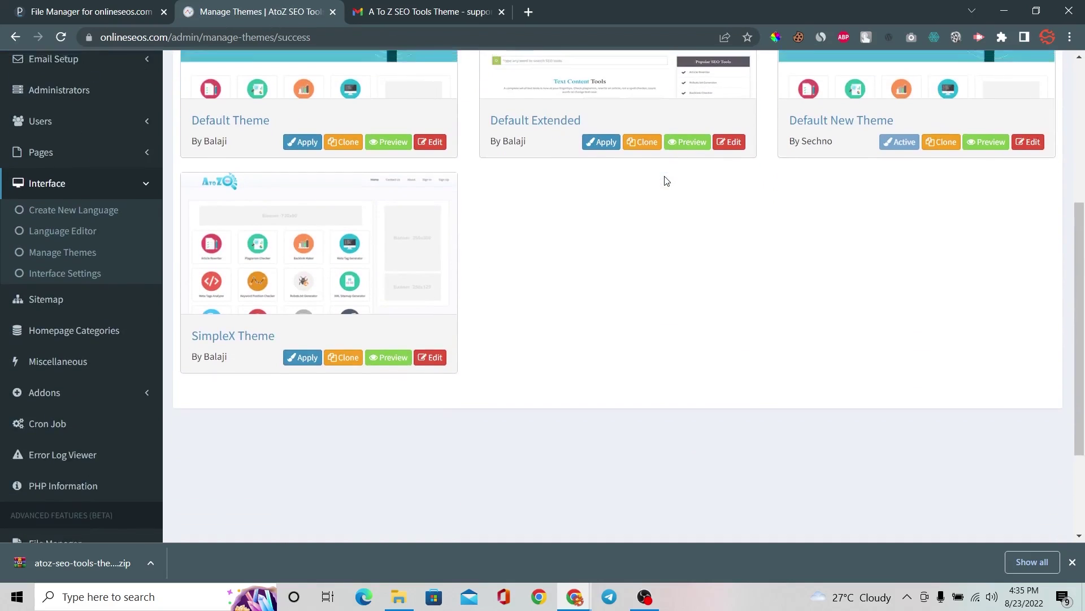
pyautogui.scroll(4, 666, 179)
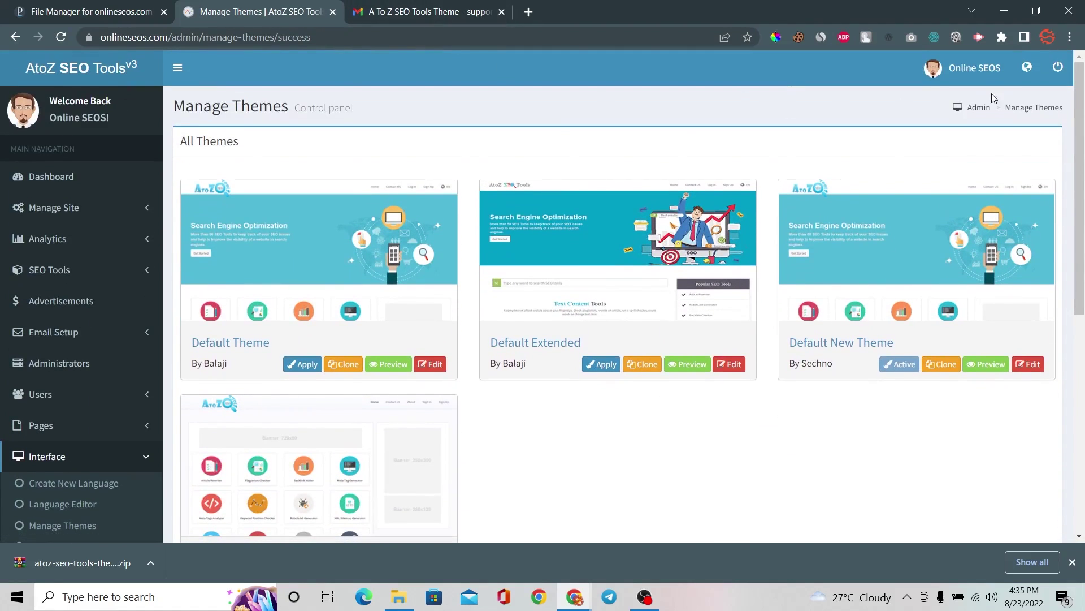
# Preview the live site, then disable Default New Theme's Language Switcher and save settings.
pyautogui.click(1028, 363)
pyautogui.scroll(-2, 722, 403)
pyautogui.scroll(1, 373, 391)
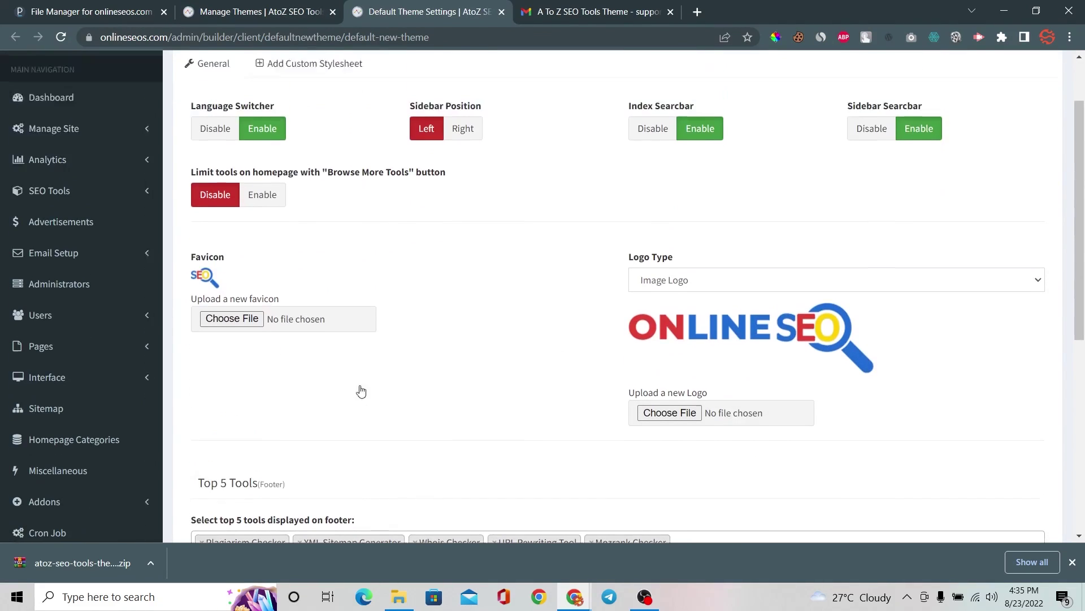
pyautogui.scroll(1, 359, 388)
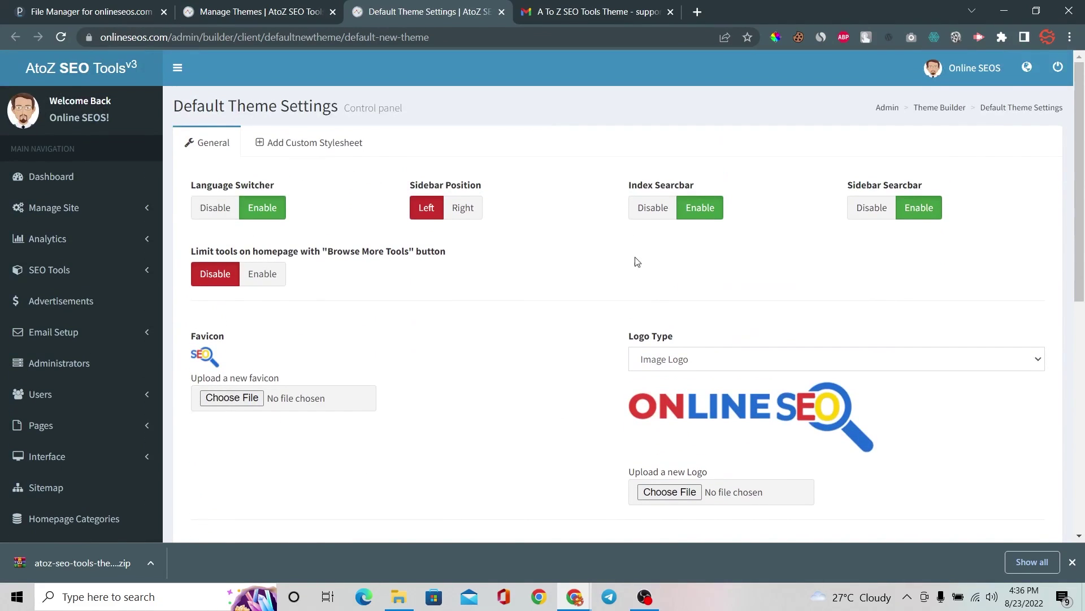
pyautogui.scroll(-3, 637, 260)
pyautogui.scroll(-3, 560, 284)
pyautogui.scroll(6, 562, 283)
pyautogui.scroll(-3, 543, 249)
pyautogui.scroll(3, 553, 286)
pyautogui.click(1028, 68)
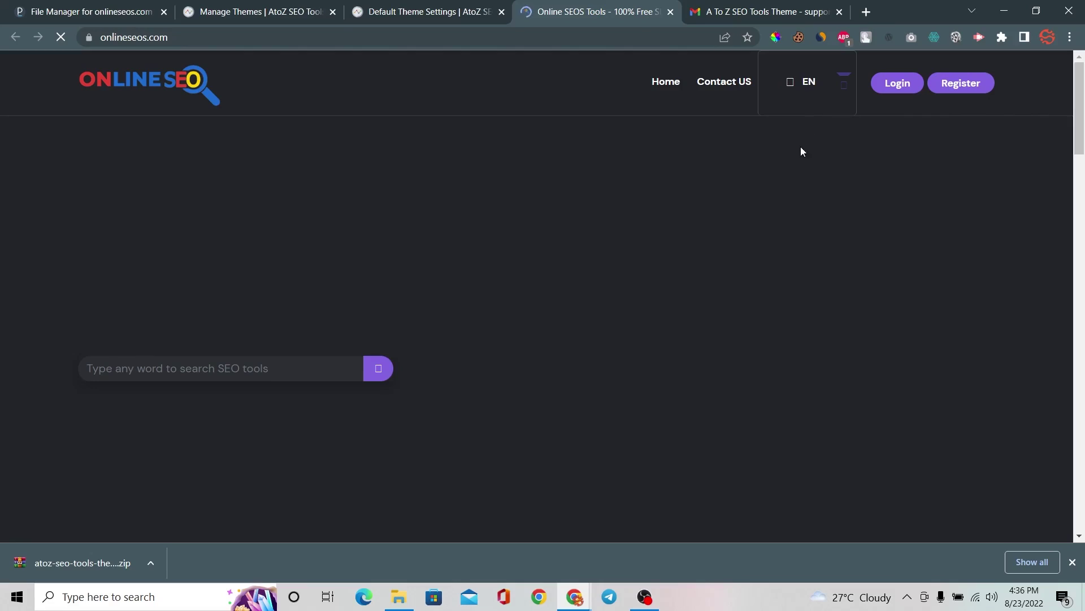
pyautogui.scroll(-5, 754, 271)
pyautogui.scroll(-3, 754, 272)
pyautogui.scroll(-5, 753, 270)
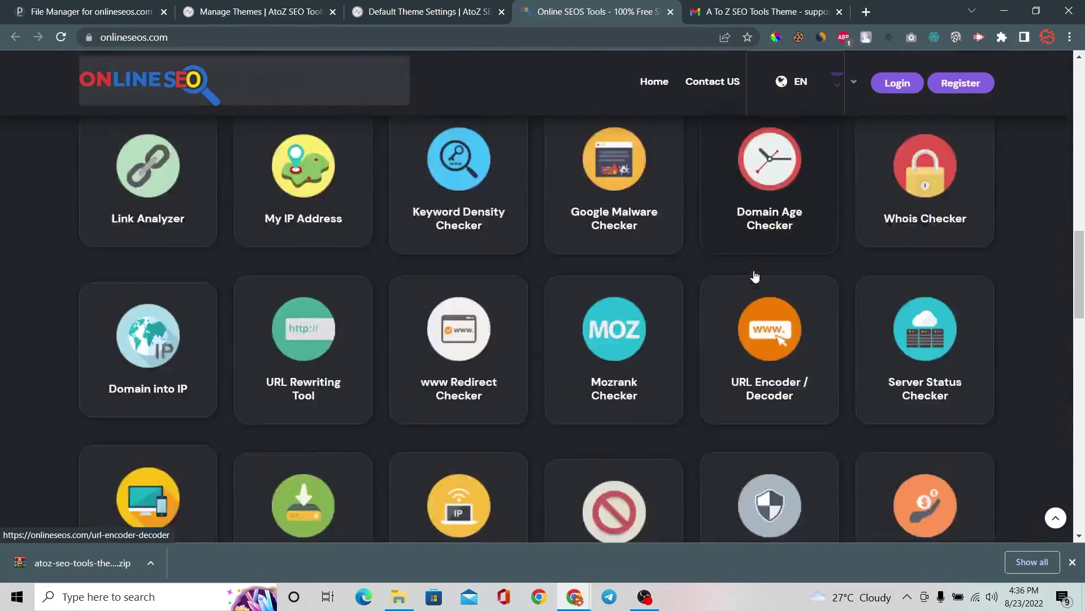
pyautogui.scroll(-10, 754, 270)
pyautogui.scroll(6, 754, 271)
pyautogui.scroll(10, 753, 271)
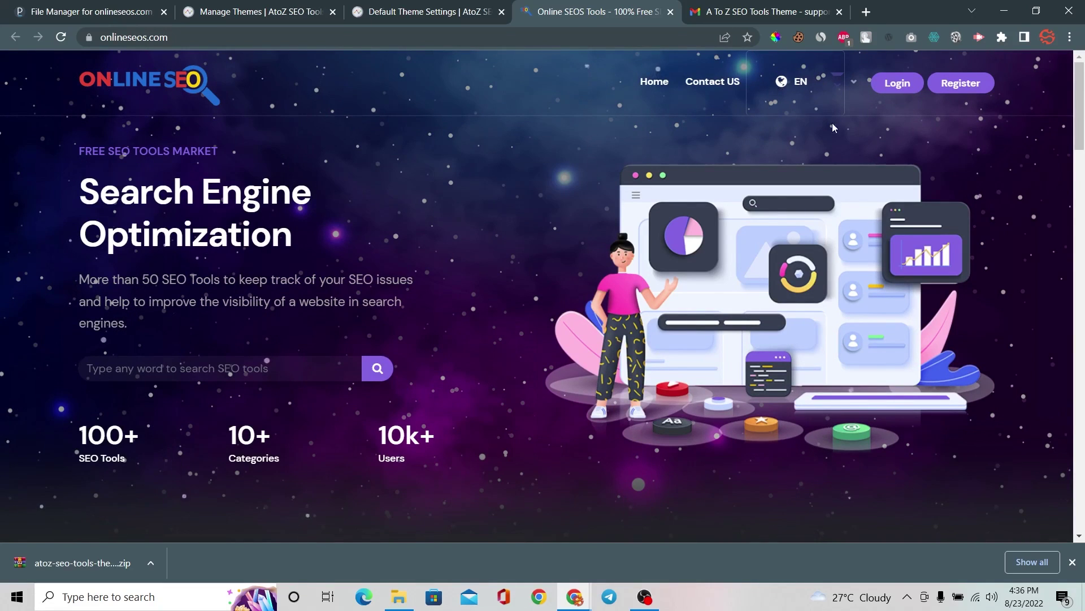
pyautogui.click(393, 12)
pyautogui.click(216, 208)
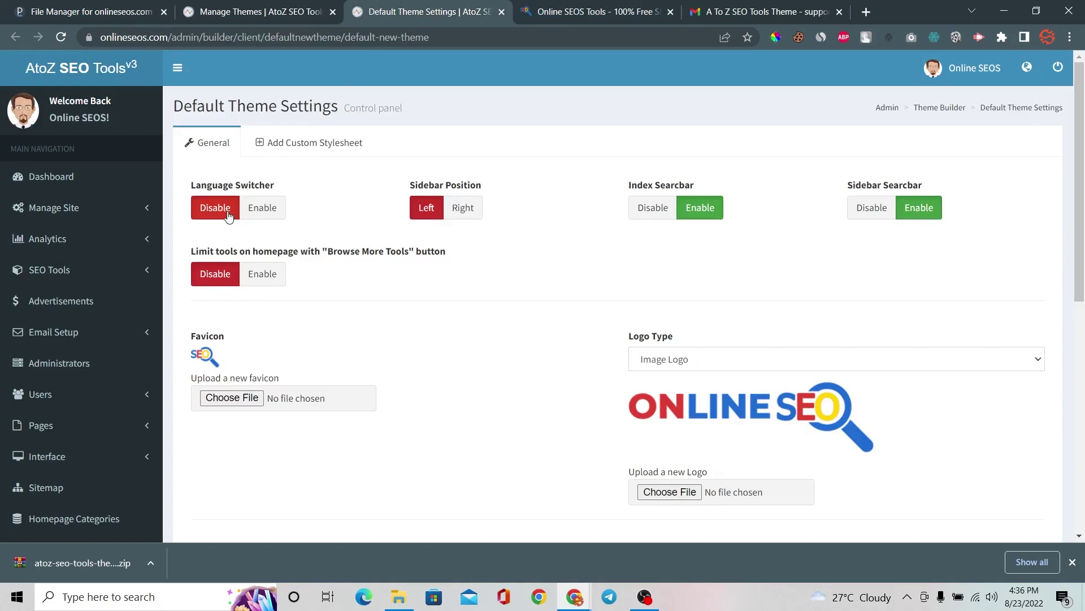
pyautogui.scroll(-5, 648, 269)
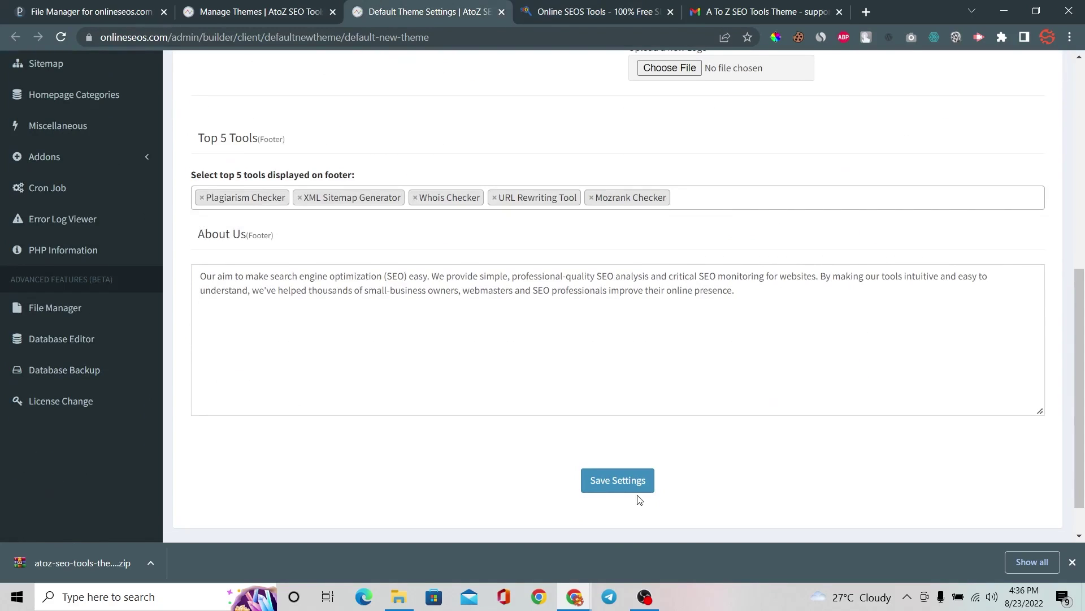
pyautogui.click(625, 478)
# Reload the live site, tick the login page's reCAPTCHA box, and go to Register.
pyautogui.click(584, 15)
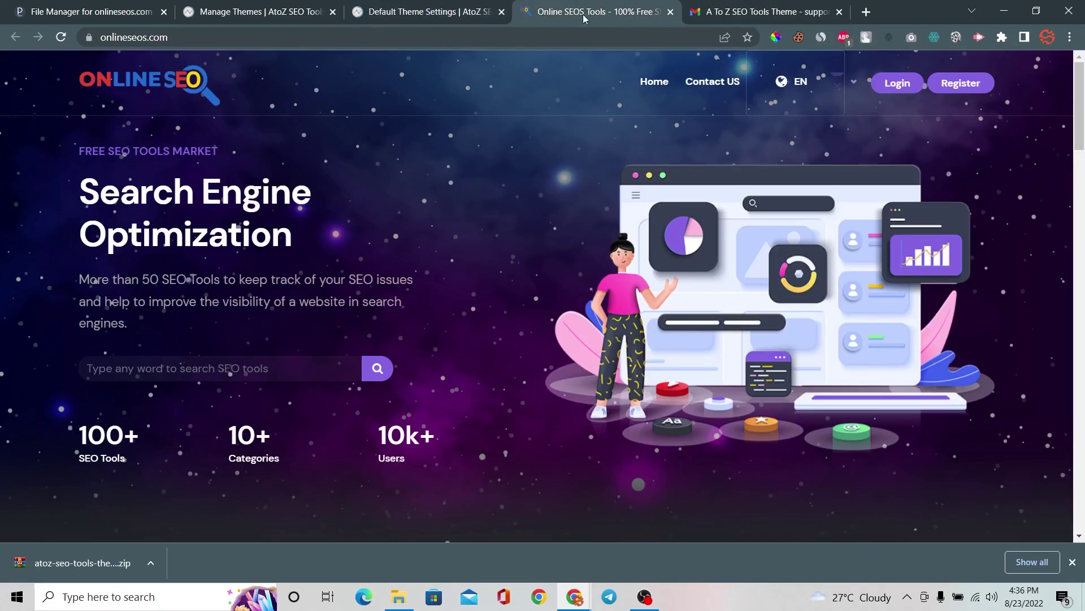
pyautogui.press('F5')
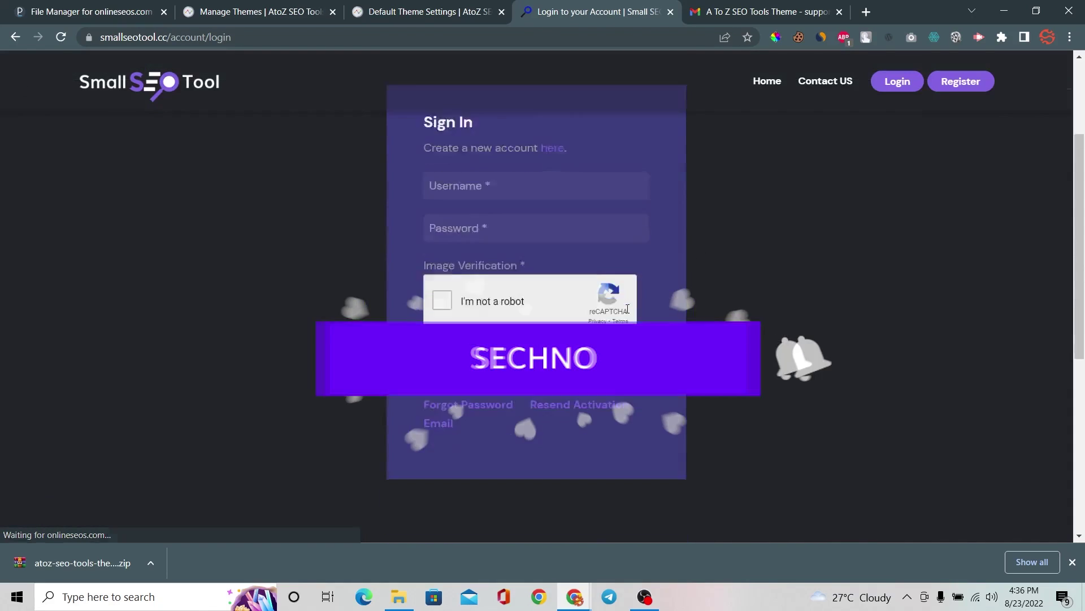
pyautogui.scroll(-2, 627, 310)
pyautogui.scroll(4, 685, 424)
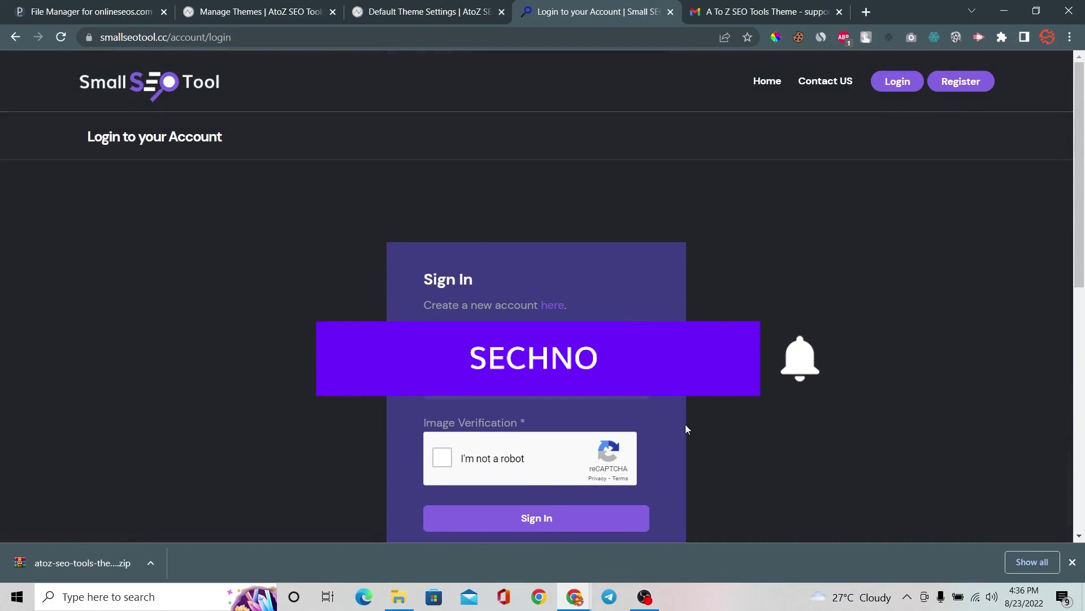
pyautogui.click(442, 458)
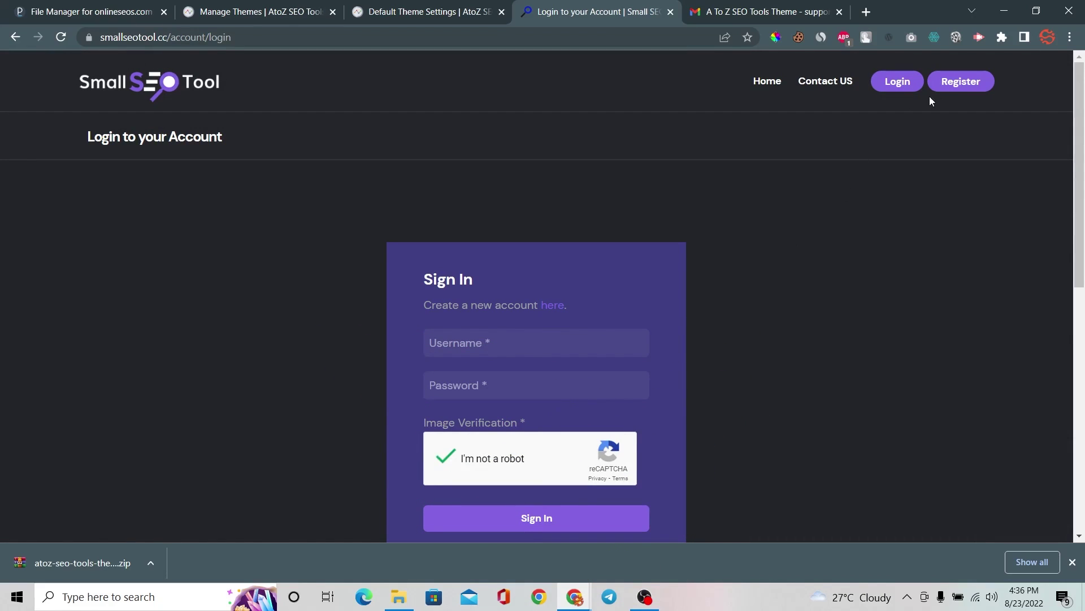
pyautogui.click(961, 83)
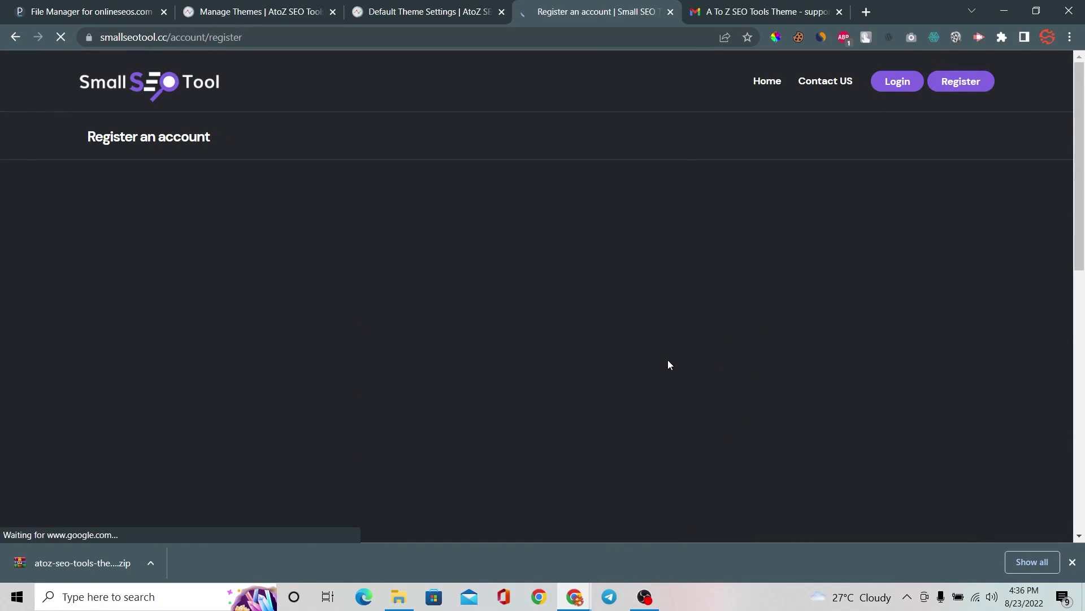
pyautogui.scroll(-2, 731, 452)
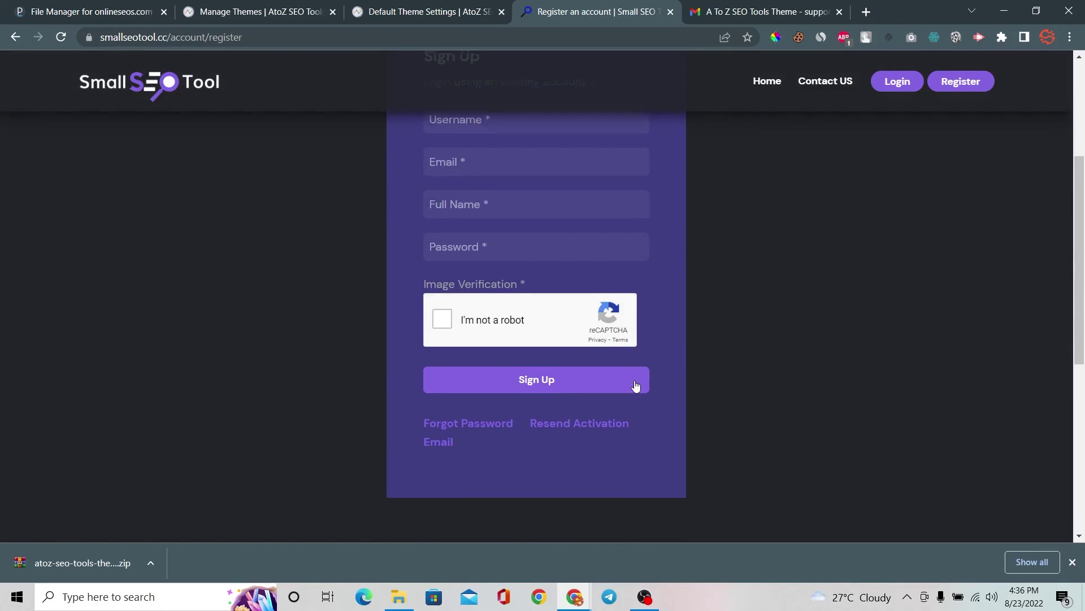